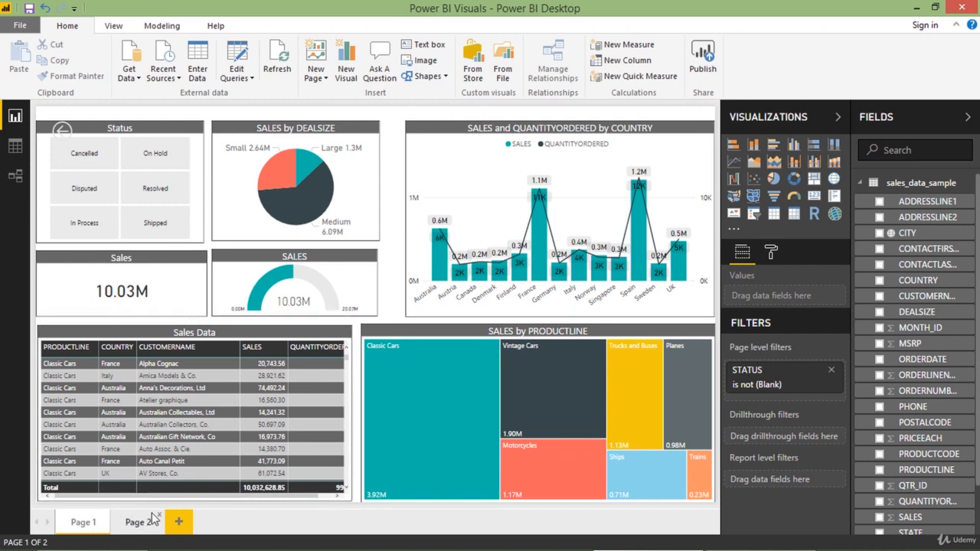
Add the COUNTRY field as a drillthrough filter on Page 1 and collapse its value list
click(110, 391)
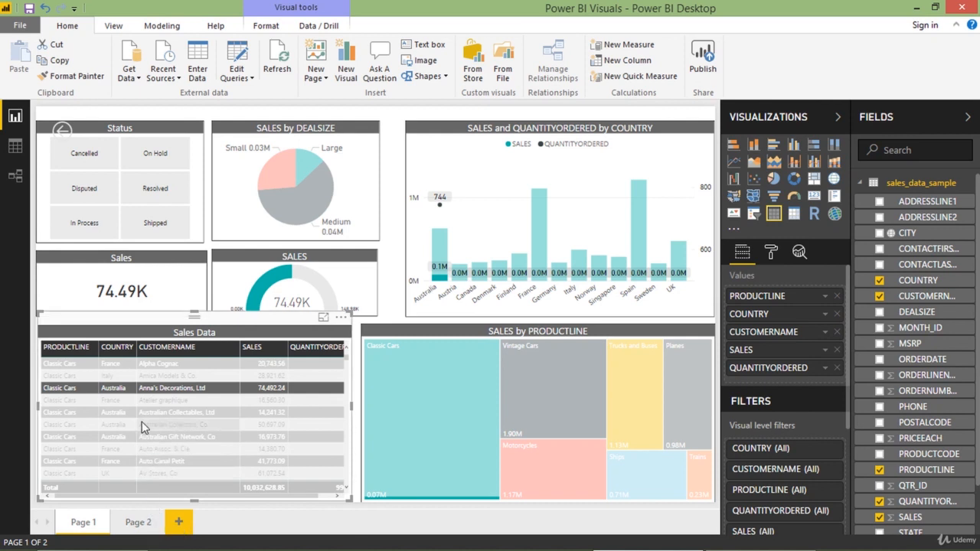
click(121, 392)
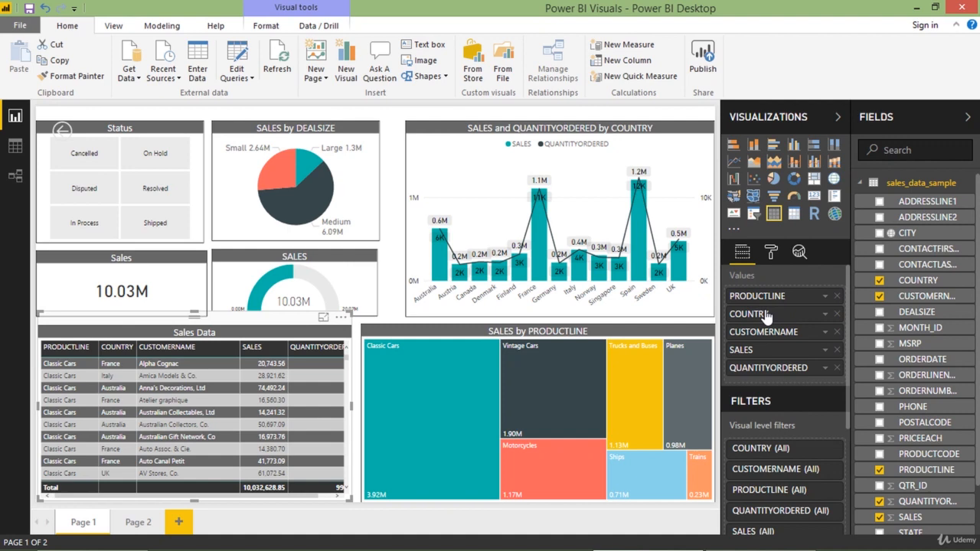
scroll(783, 315, down, 3)
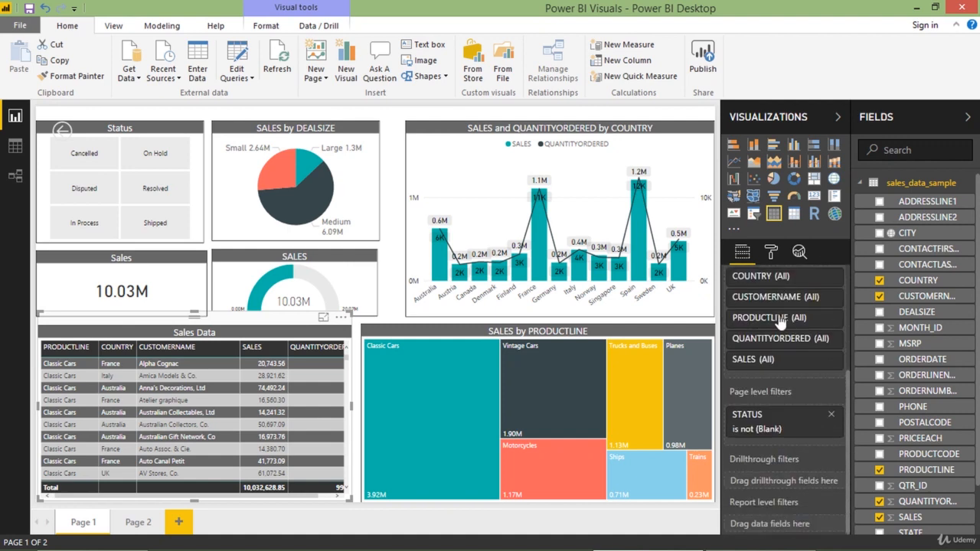
drag(918, 284, 797, 488)
scroll(793, 459, down, 3)
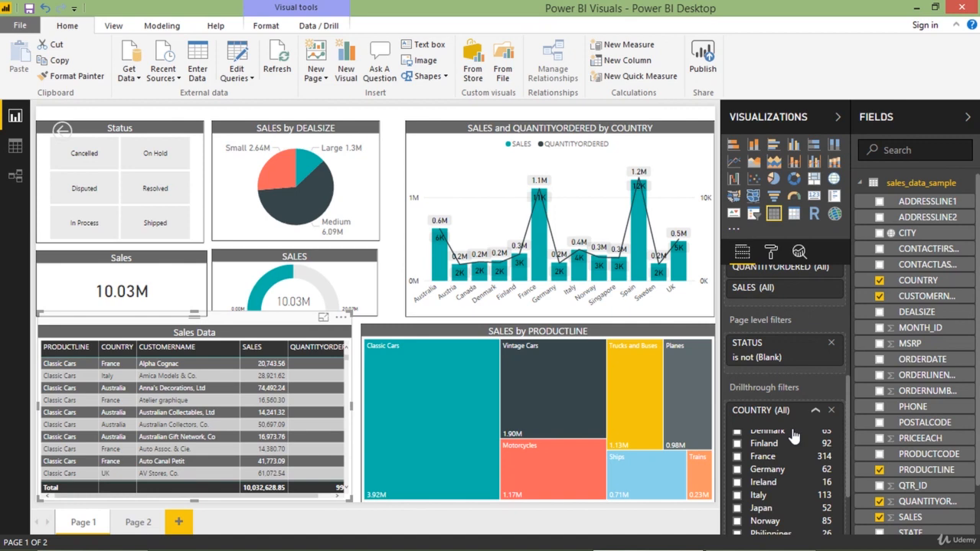
click(814, 412)
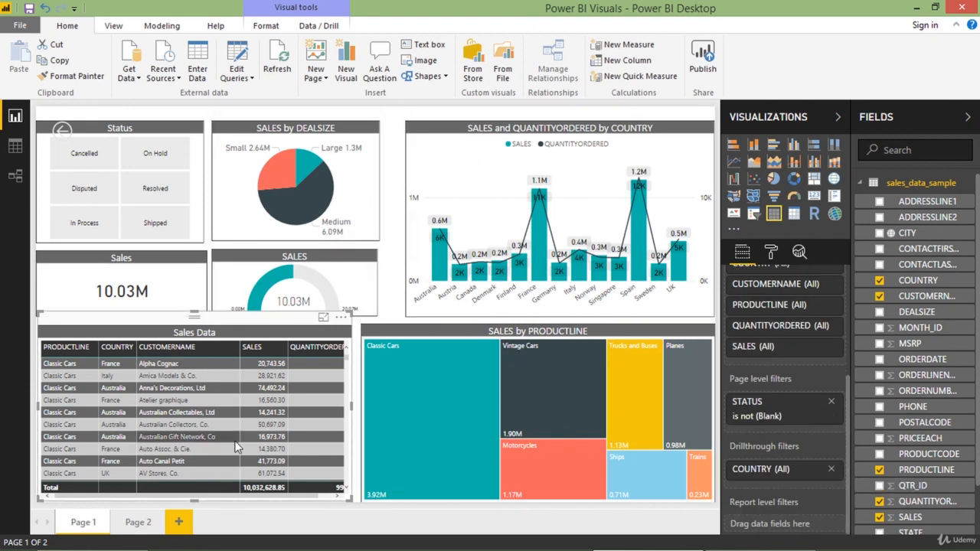
Add the COUNTRY field as a drillthrough filter on Page 2, then return to Page 1
click(139, 523)
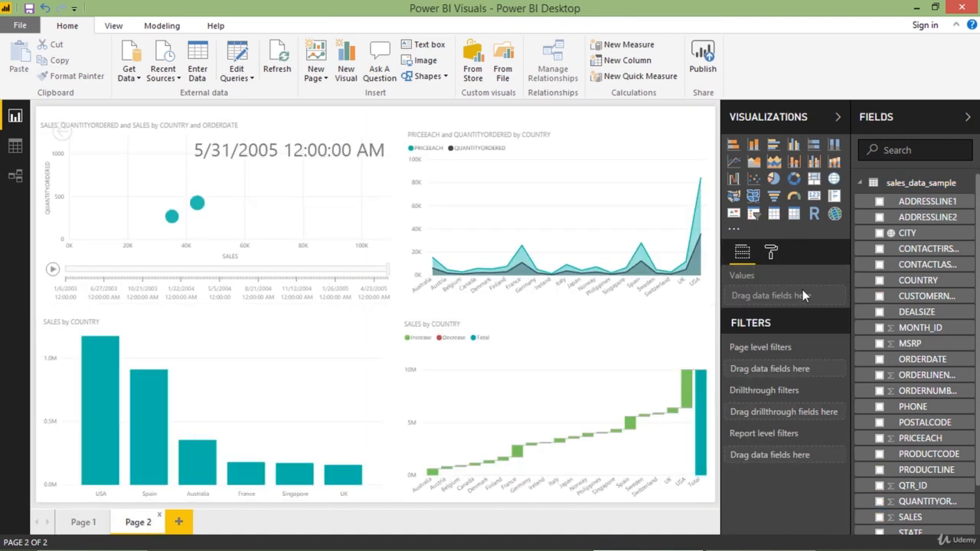
drag(919, 282, 789, 414)
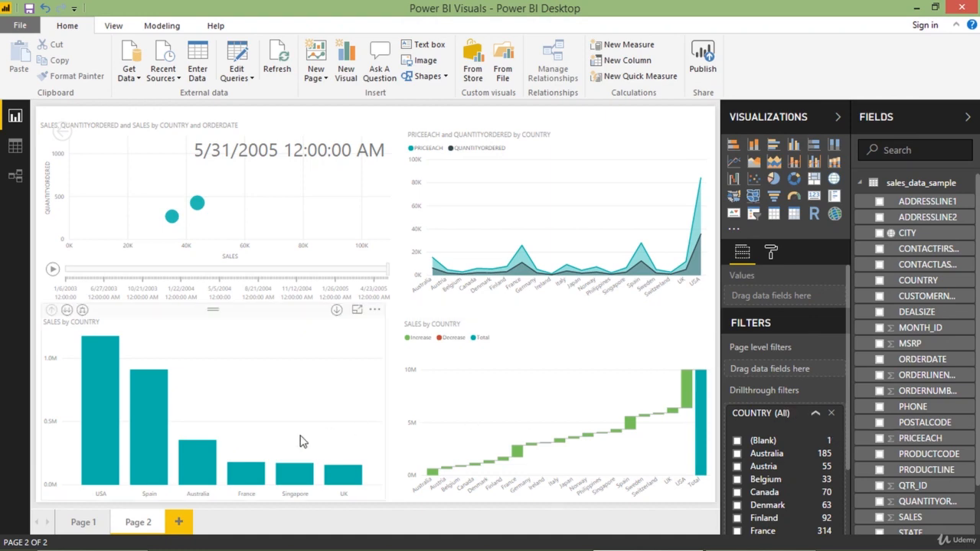
click(84, 523)
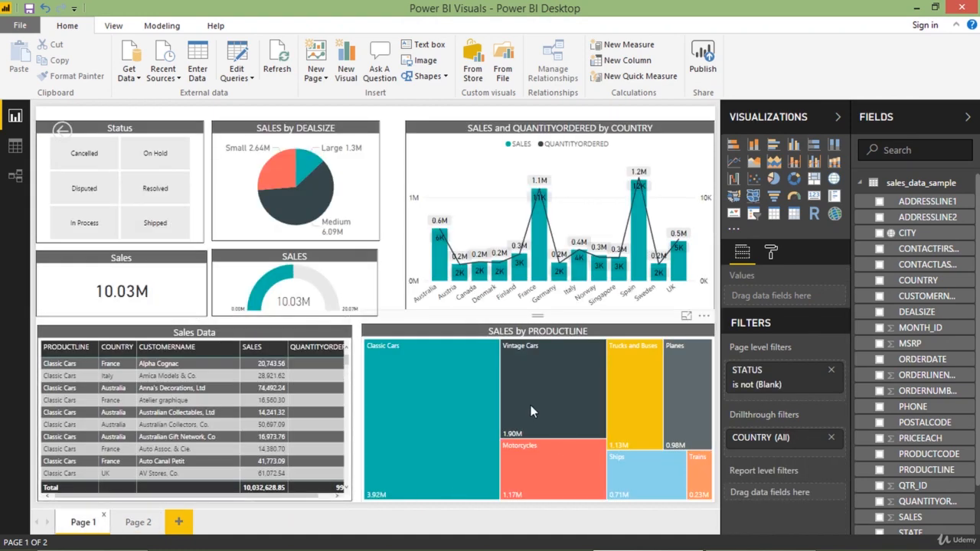
Drill through from an Australia row of the Sales Data table to Page 2 and view the waterfall chart enlarged
right_click(121, 389)
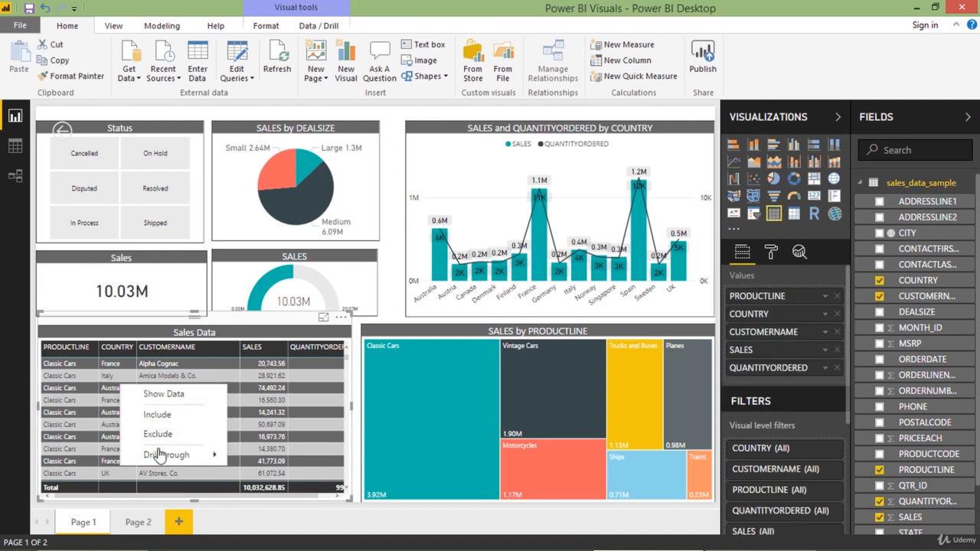
mouse_move(183, 457)
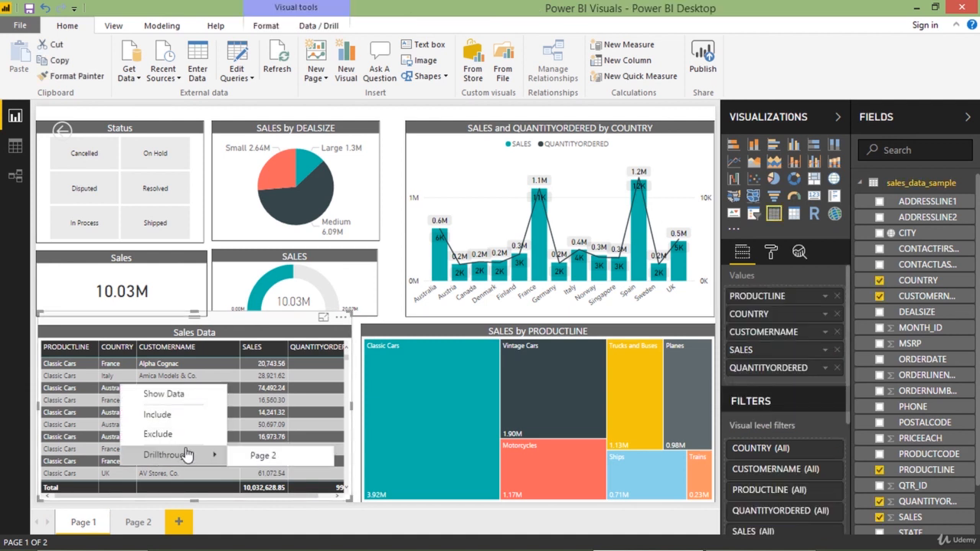
click(243, 456)
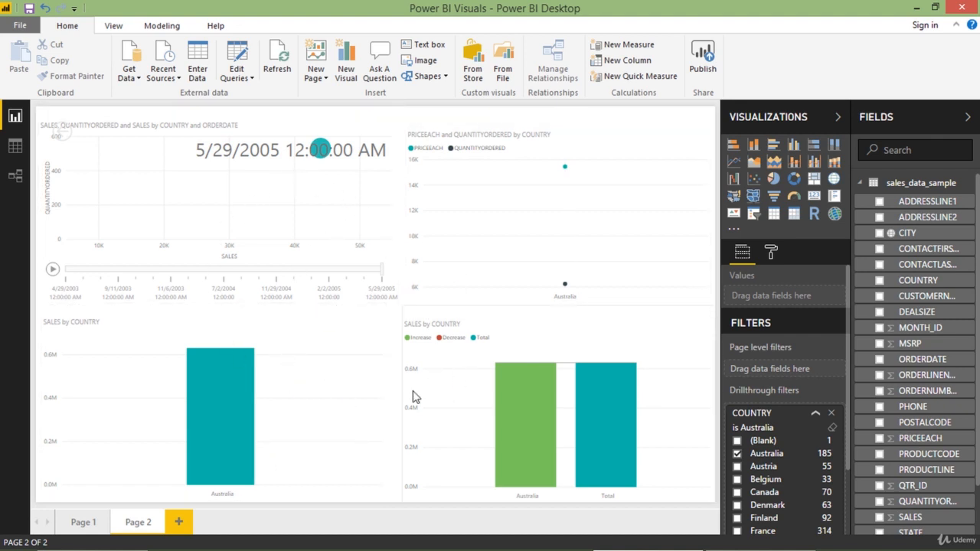
click(687, 313)
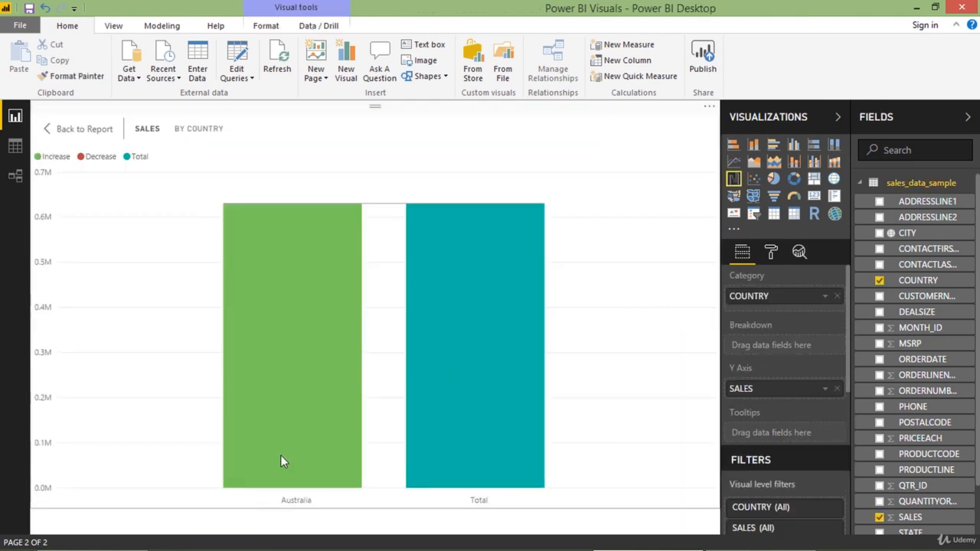
click(86, 130)
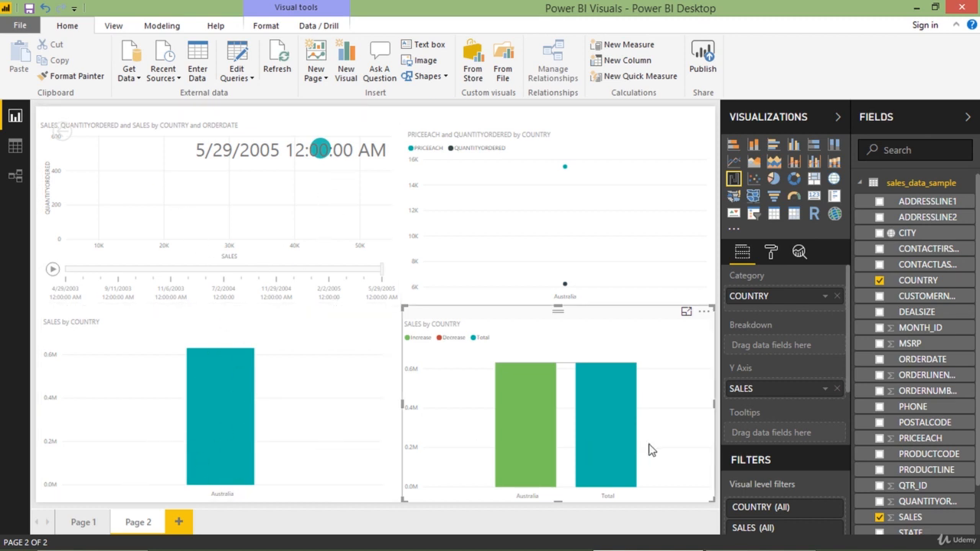
Clear the Australia selection from the COUNTRY drillthrough filter on Page 2
scroll(799, 417, down, 3)
scroll(799, 417, down, 3)
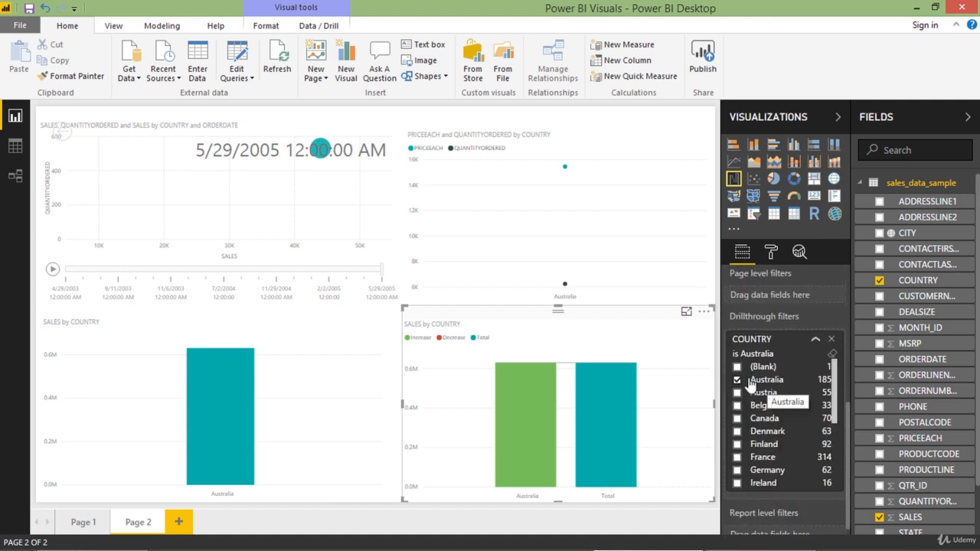
click(833, 357)
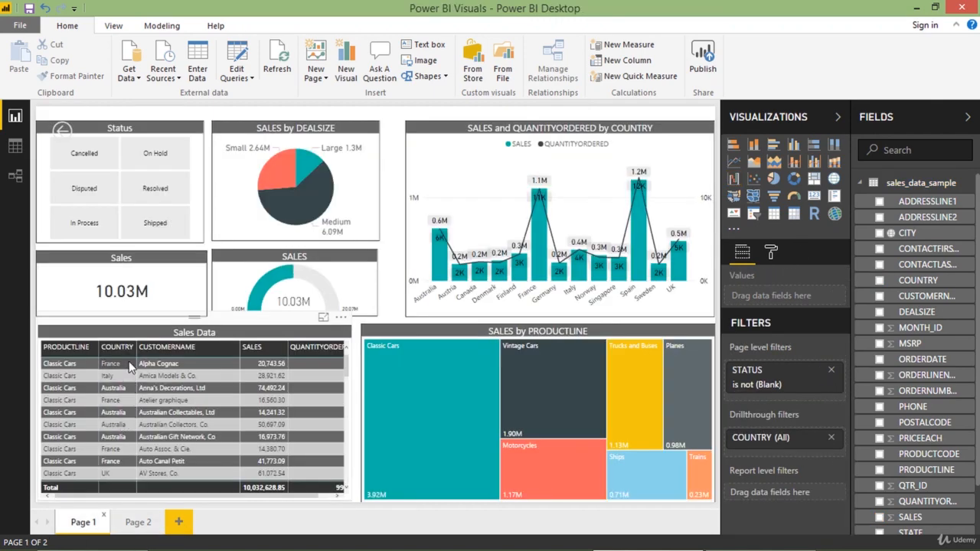
Drill through from a Spain row of Page 1's Sales Data table to Page 2 and view the column chart enlarged
right_click(124, 418)
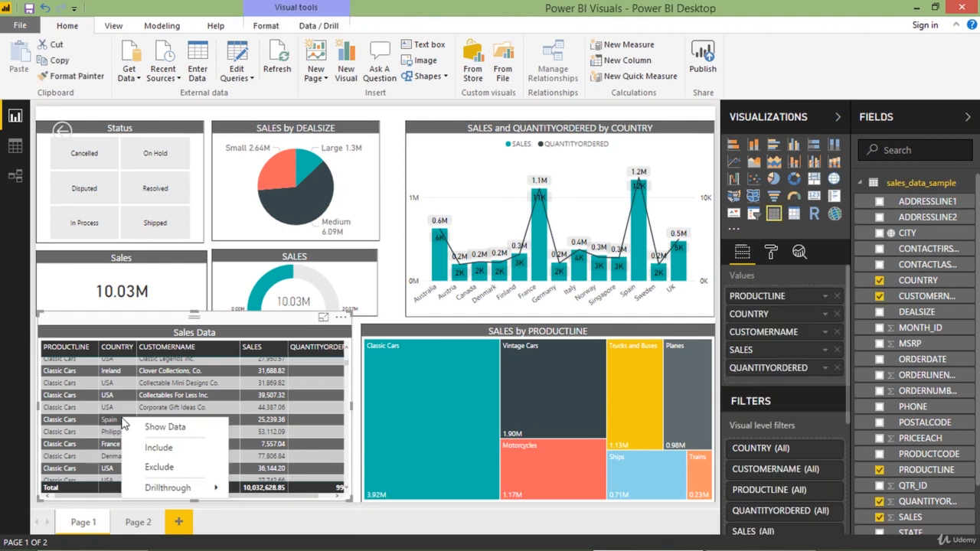
mouse_move(189, 490)
click(257, 490)
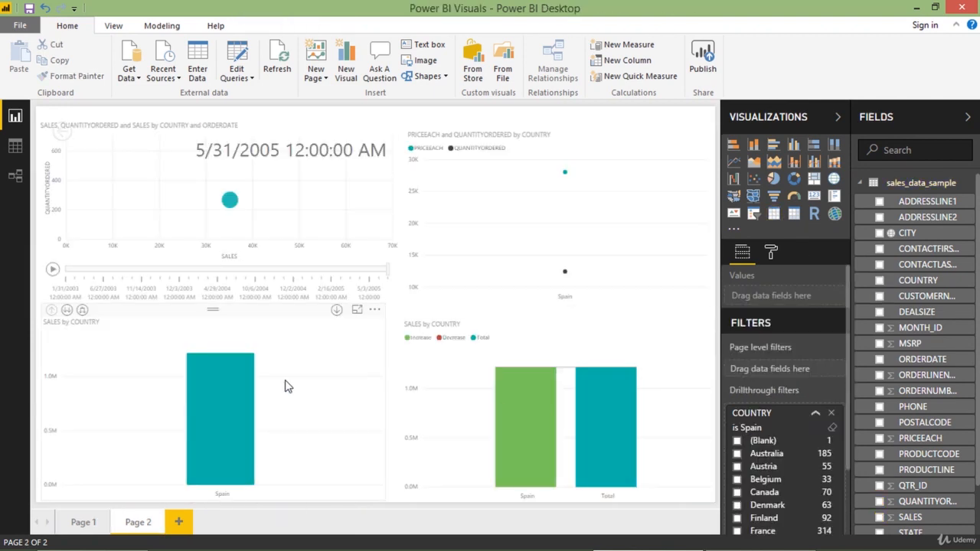
click(357, 310)
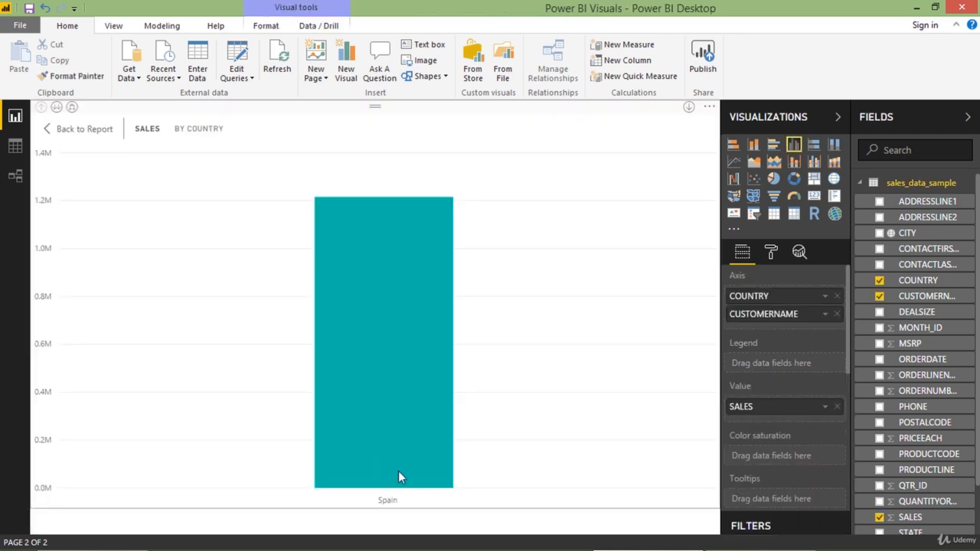
click(81, 129)
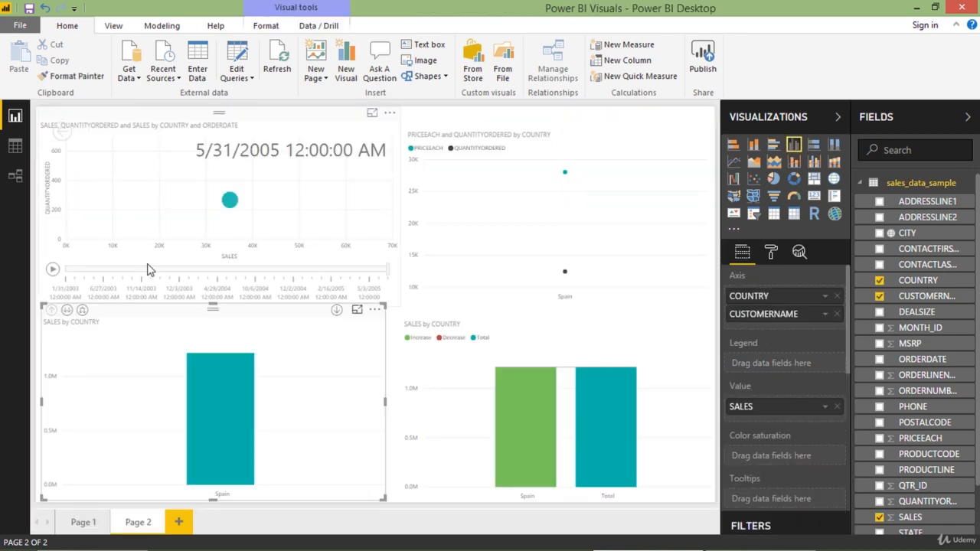
Add the PRODUCTLINE field as a second drillthrough filter on Page 1 and collapse its value list
click(83, 522)
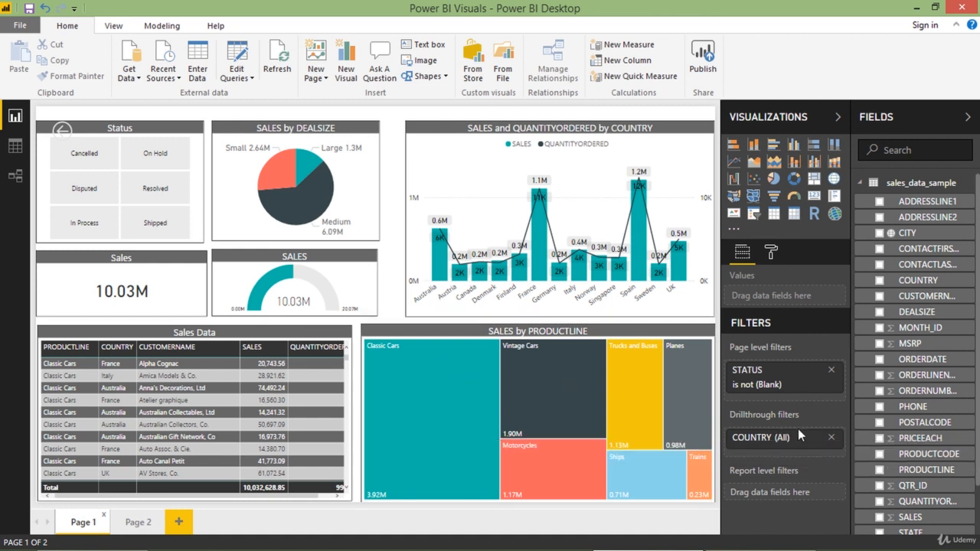
scroll(927, 398, down, 3)
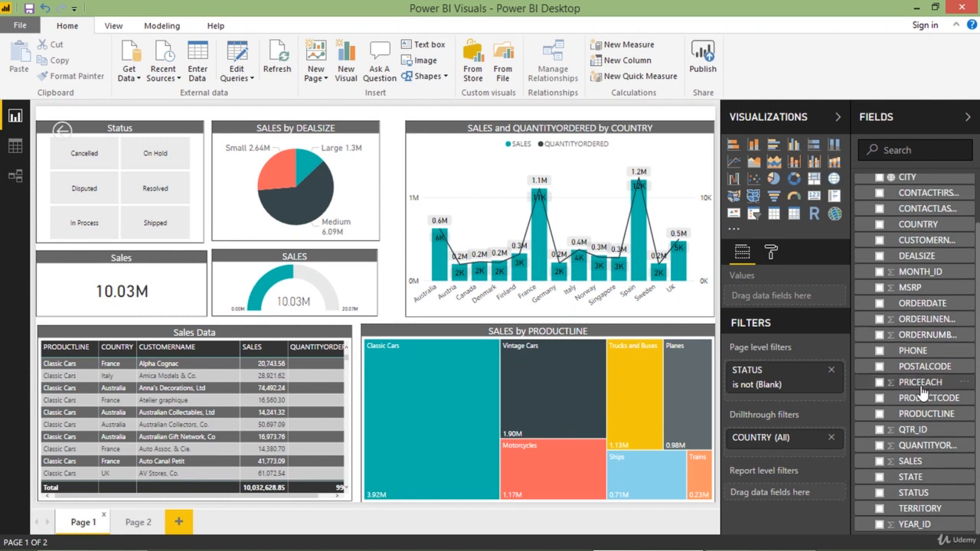
drag(936, 414, 800, 448)
click(814, 460)
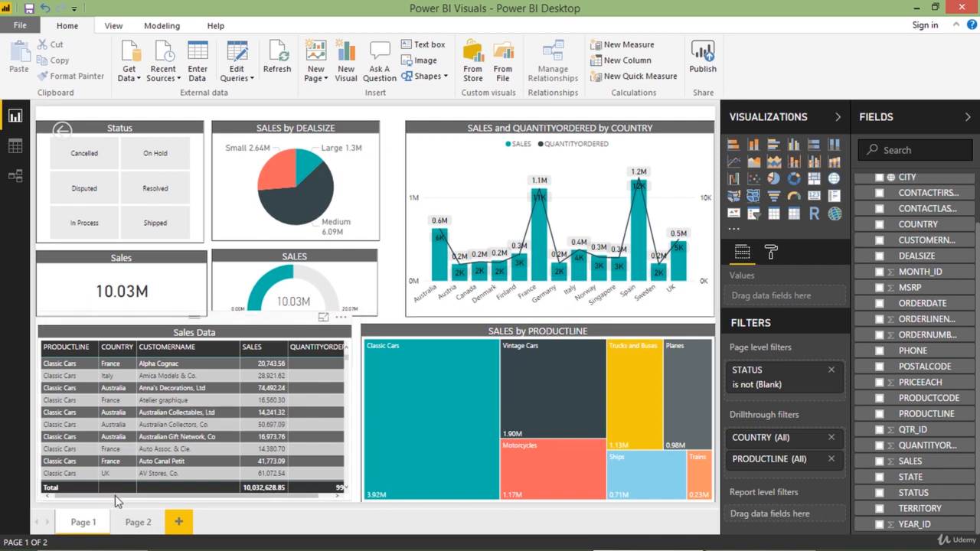
Add the PRODUCTLINE field below COUNTRY as a drillthrough filter on Page 2 and collapse both filter lists
click(138, 522)
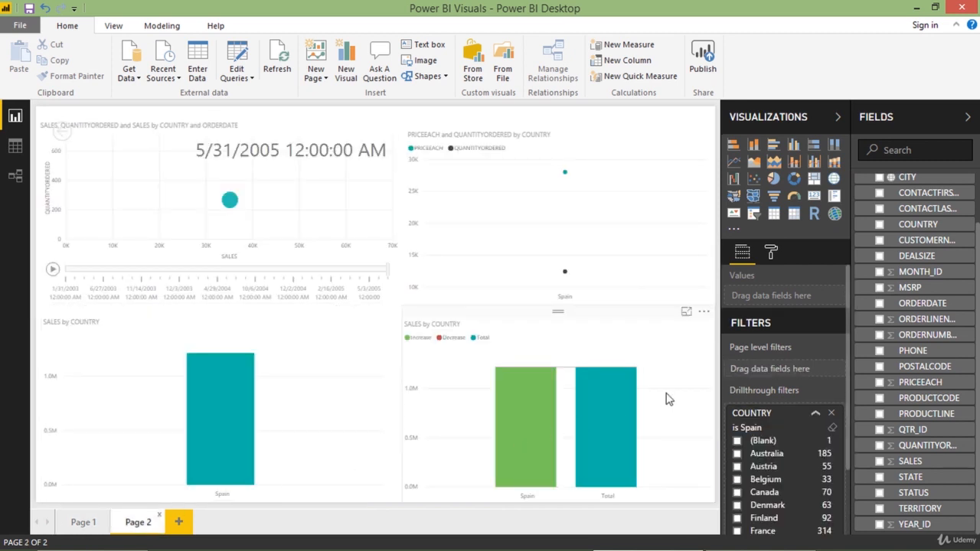
click(816, 413)
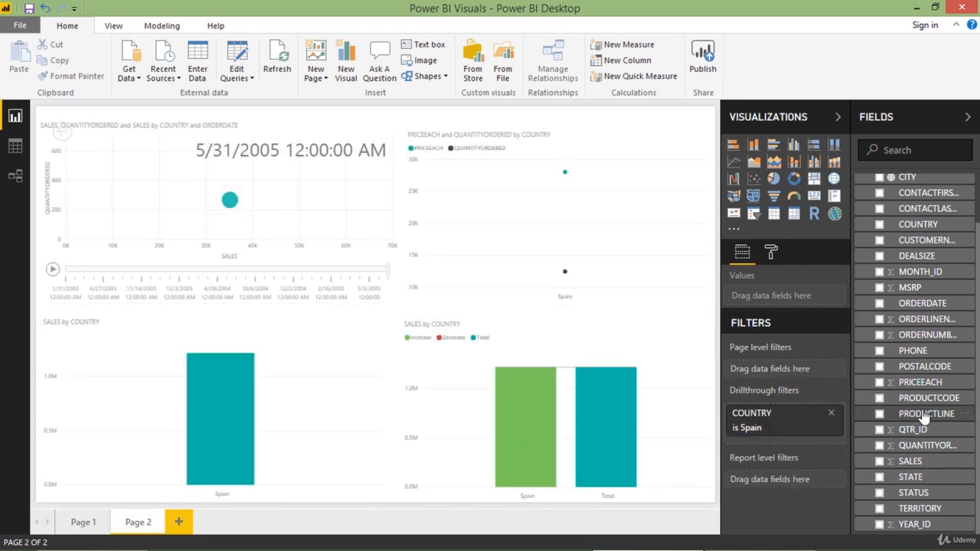
drag(919, 413, 789, 433)
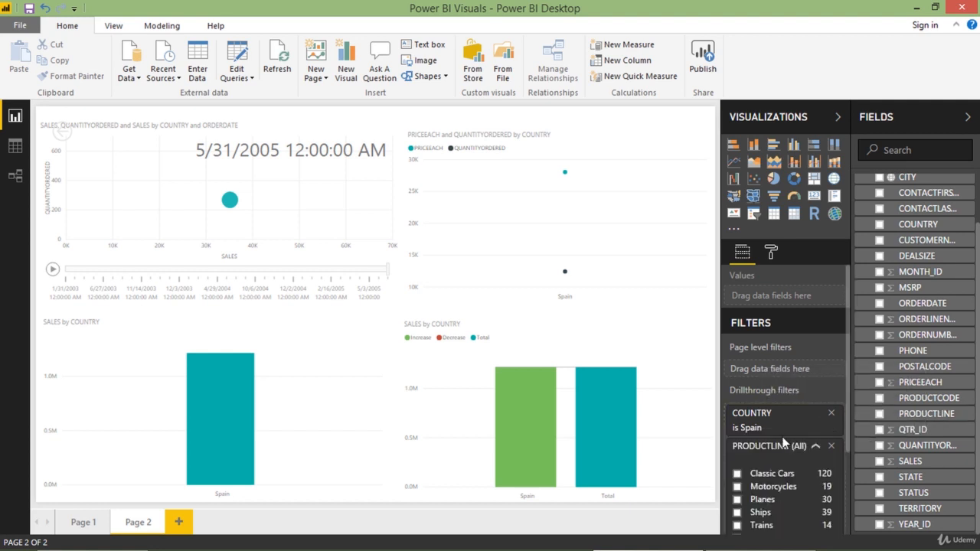
click(787, 447)
Drill through to Page 2 from a Motorcycles row for USA in Page 1's Sales Data table
click(83, 522)
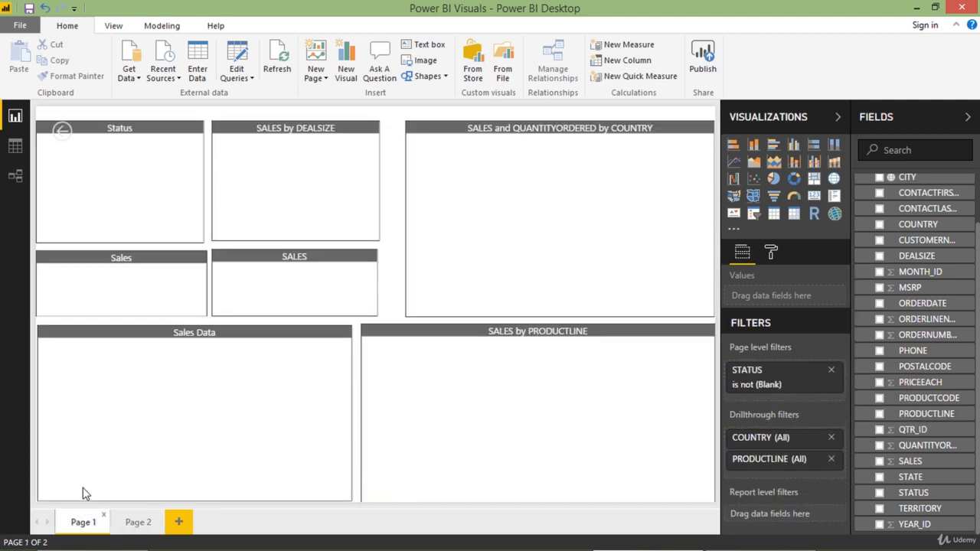
scroll(73, 436, down, 15)
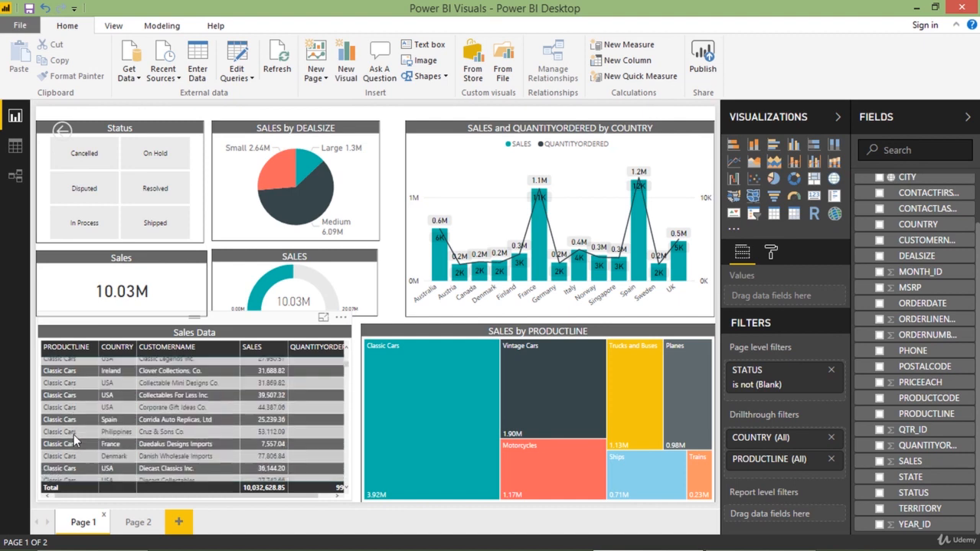
scroll(71, 435, down, 10)
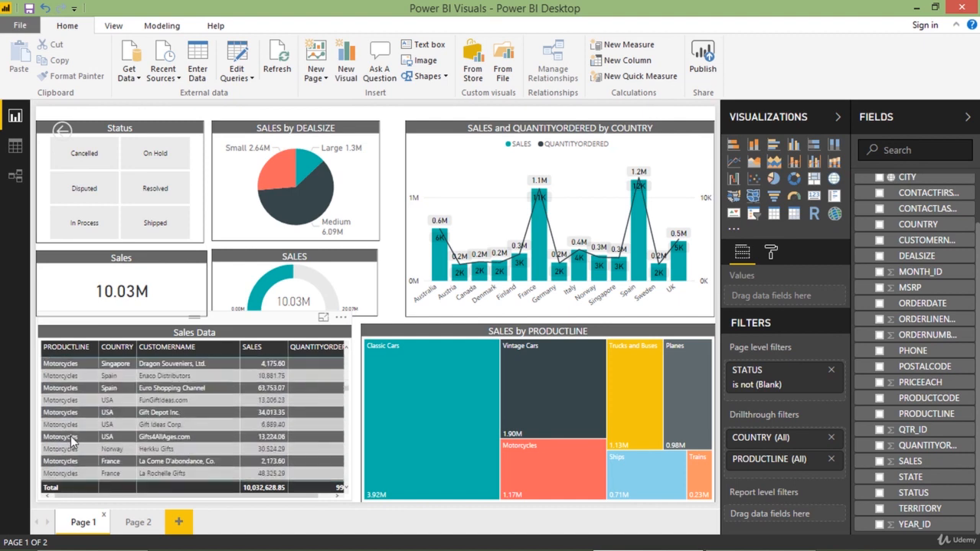
right_click(71, 436)
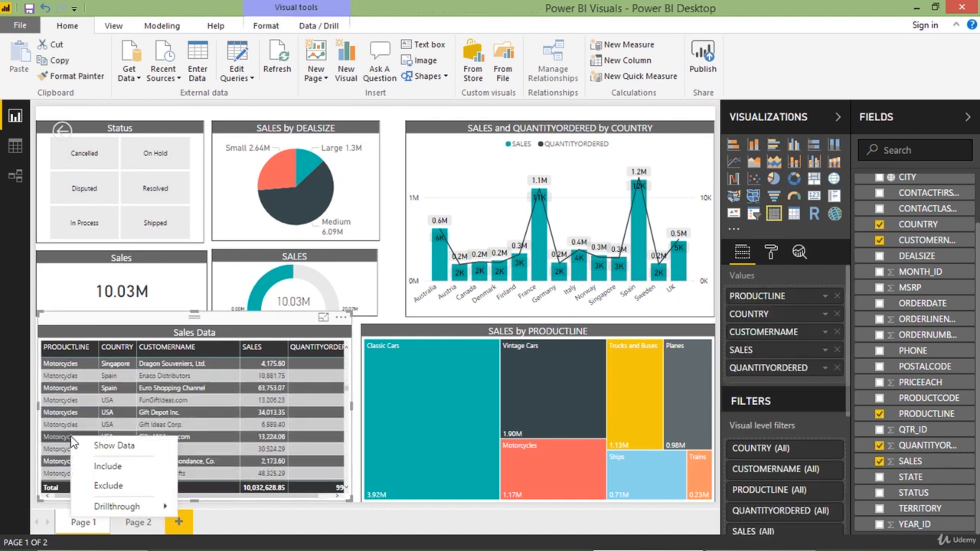
mouse_move(111, 509)
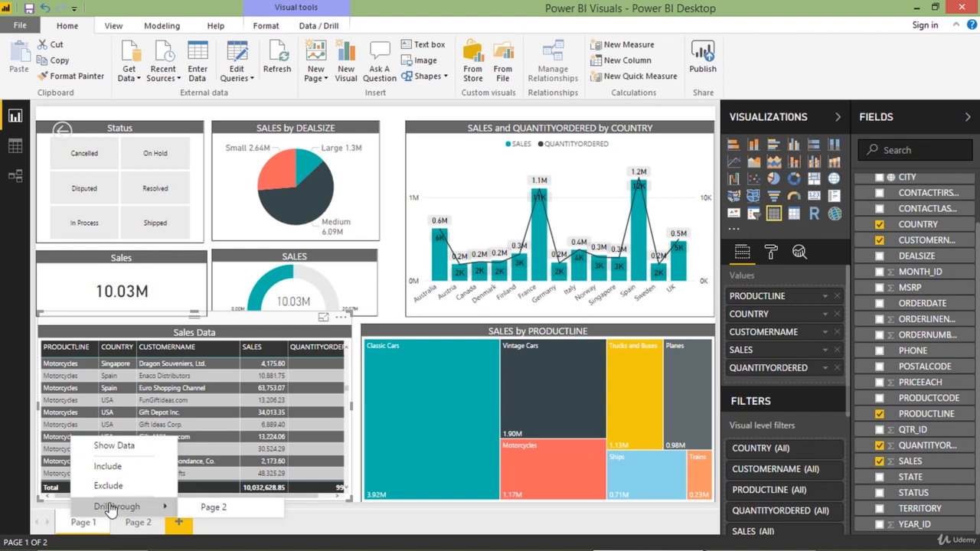
click(204, 508)
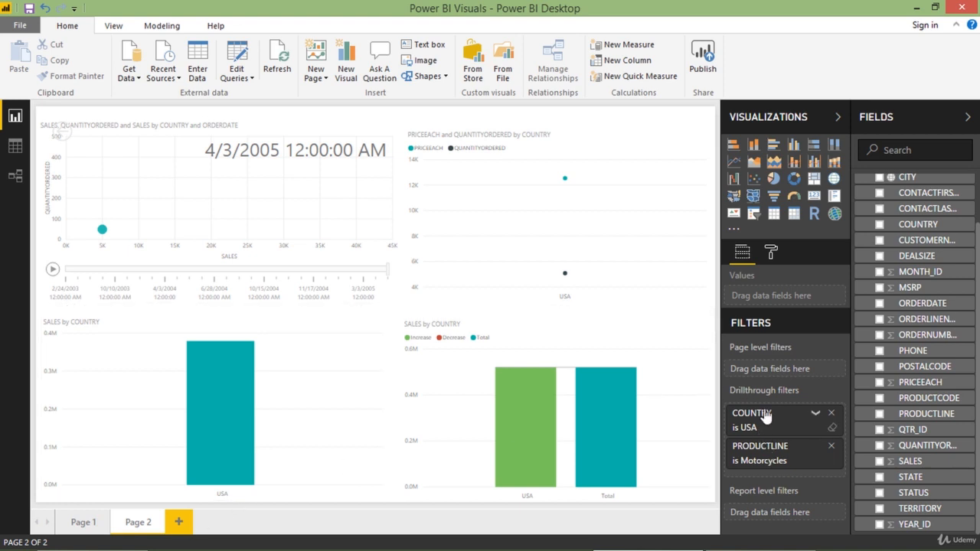
Switch between Page 1 and Page 2 to compare the full report with the drilled-through view
click(84, 523)
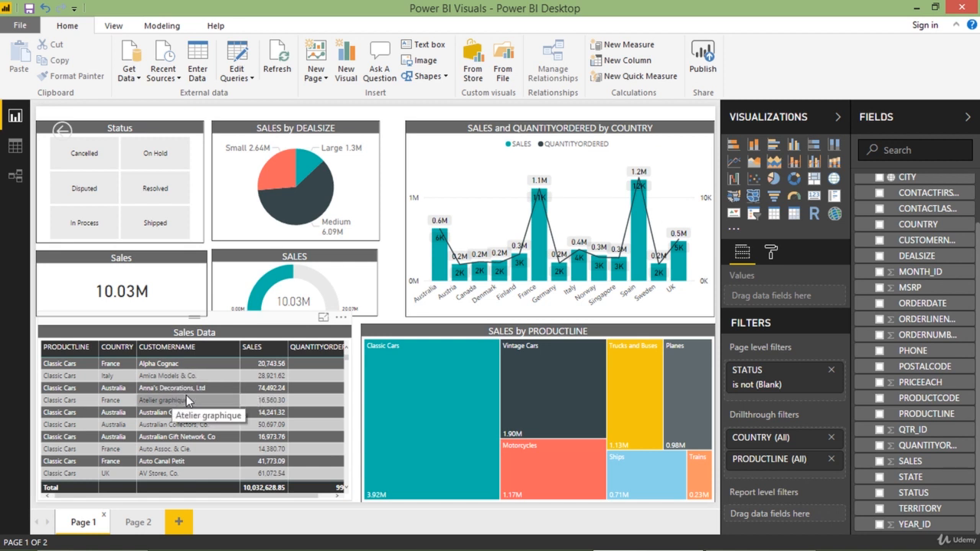
click(137, 522)
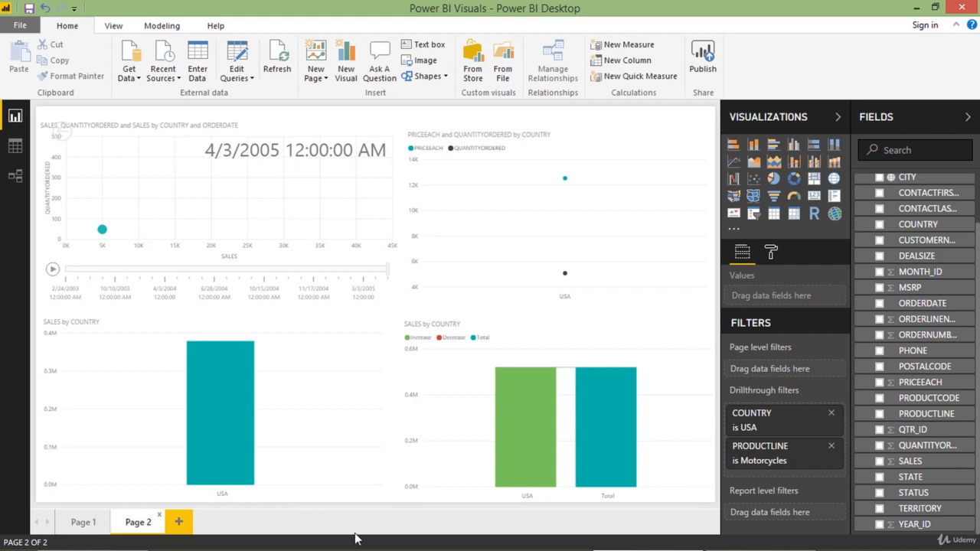
click(82, 527)
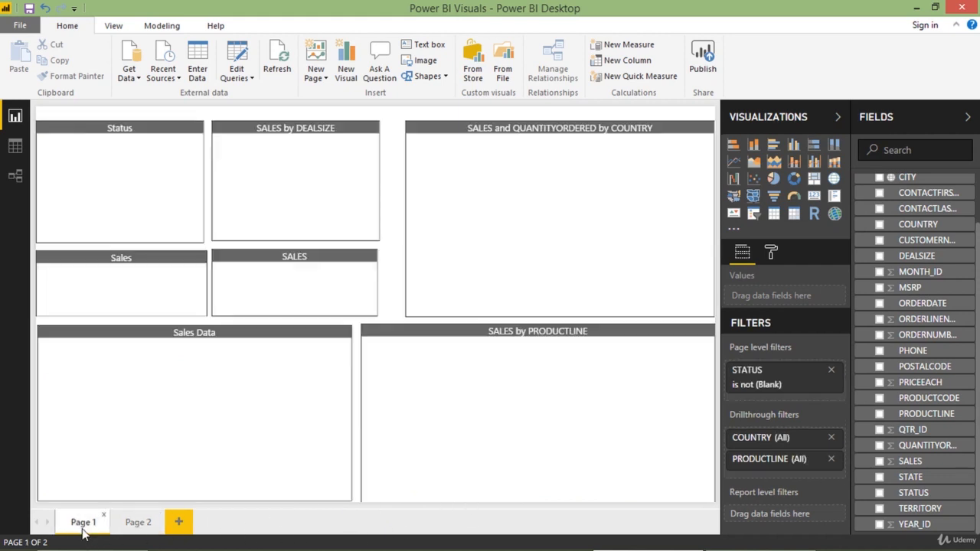